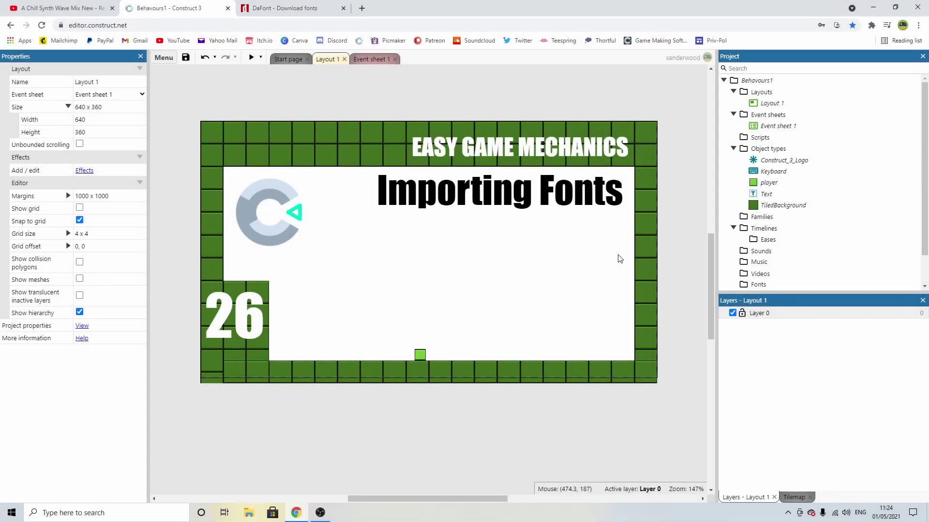
{"action": "left_click", "coordinate": [767, 195]}
{"action": "left_click_drag", "start_coordinate": [527, 259], "coordinate": [348, 272]}
{"action": "left_click_drag", "start_coordinate": [292, 249], "coordinate": [421, 251]}
{"action": "left_click_drag", "start_coordinate": [492, 265], "coordinate": [410, 243]}
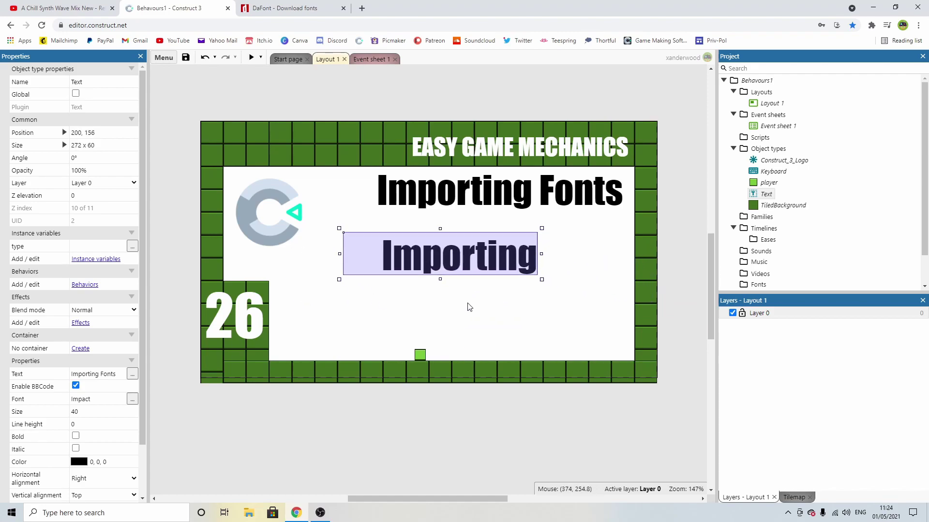
Insert a new Text object in the layout's white area and delete the extra copy of the heading text
{"action": "double_click", "coordinate": [467, 306]}
{"action": "double_click", "coordinate": [492, 266]}
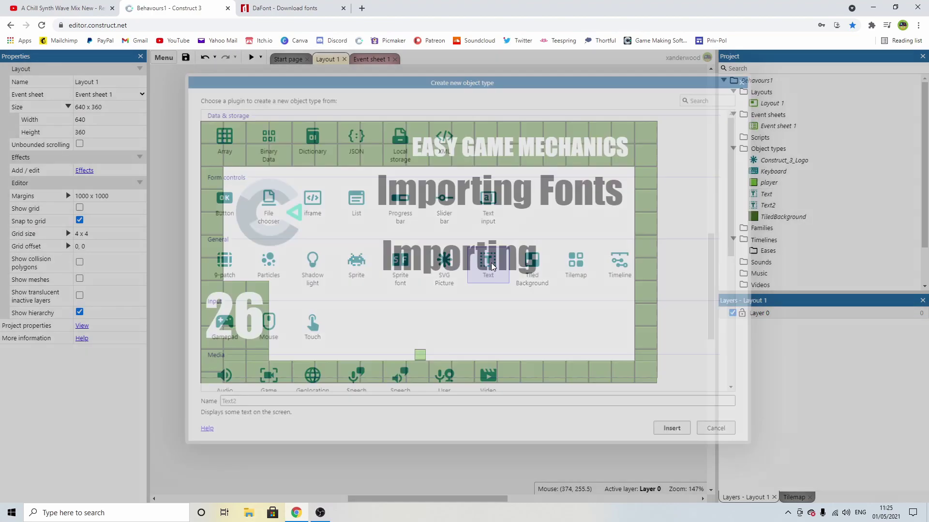
{"action": "left_click", "coordinate": [443, 302]}
{"action": "left_click_drag", "start_coordinate": [482, 312], "coordinate": [385, 303]}
{"action": "left_click", "coordinate": [441, 270]}
{"action": "key", "text": "Delete"}
Duplicate the new Text object to make three text lines stacked below the Importing Fonts heading
{"action": "left_click", "coordinate": [385, 303]}
{"action": "left_click", "coordinate": [420, 284]}
{"action": "left_click_drag", "start_coordinate": [383, 263], "coordinate": [383, 247]}
{"action": "left_click", "coordinate": [456, 102]}
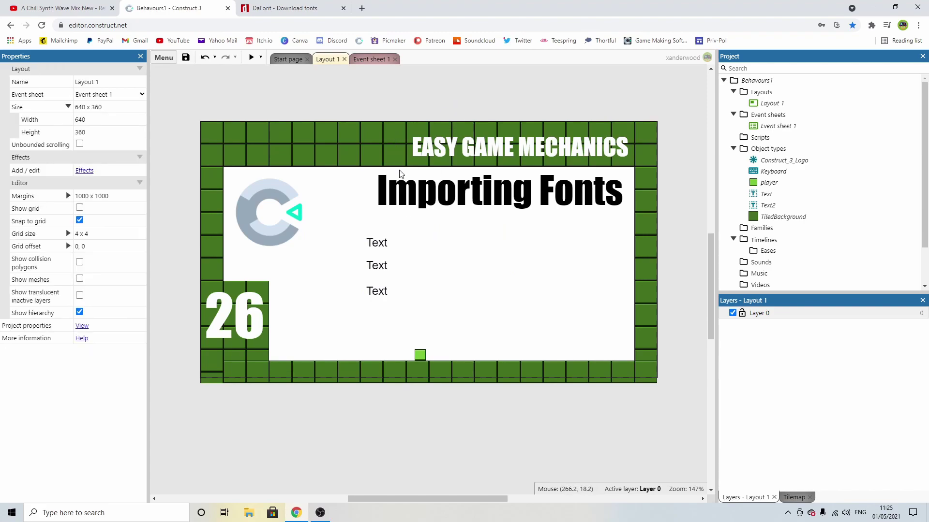
On DaFont, open the Pixel/Bitmap category and filter it to Public domain / GPL / OFL and 100% Free fonts
{"action": "left_click", "coordinate": [285, 9]}
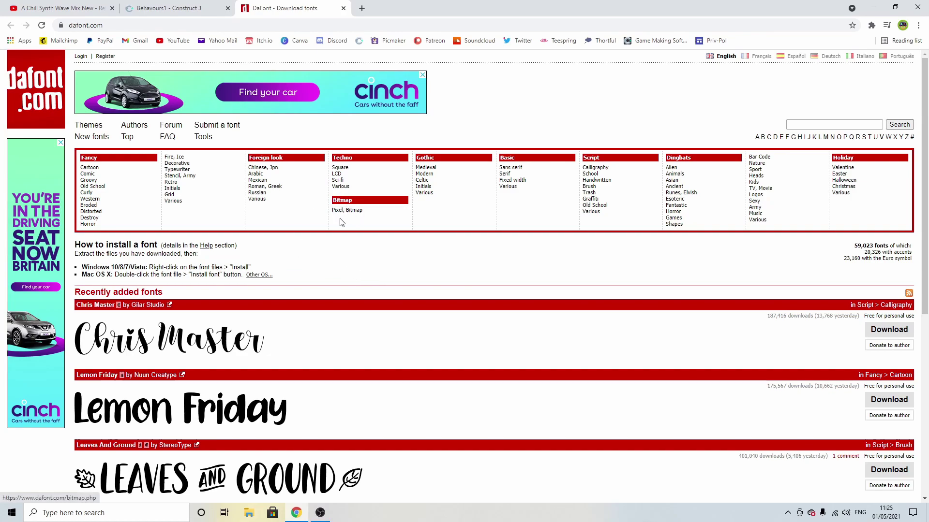
{"action": "left_click", "coordinate": [354, 211]}
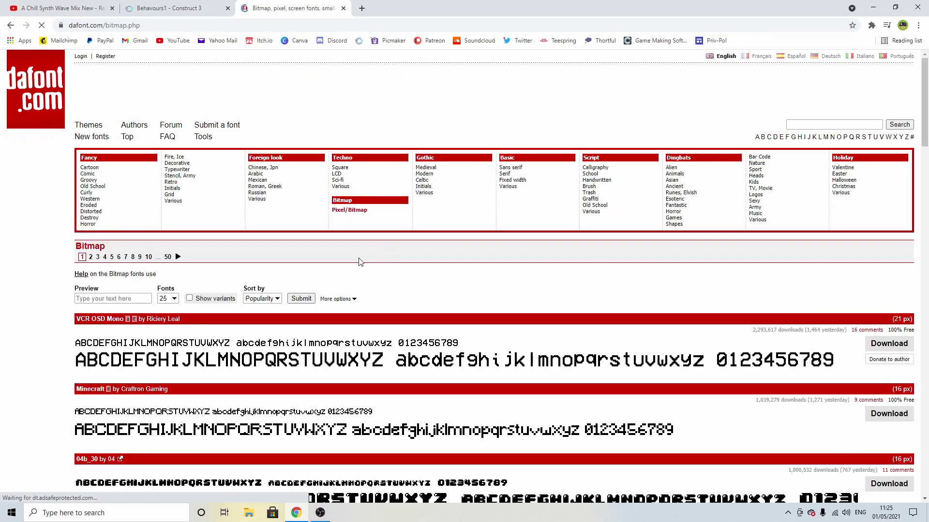
{"action": "scroll", "coordinate": [372, 257], "scroll_direction": "down", "scroll_amount": 1}
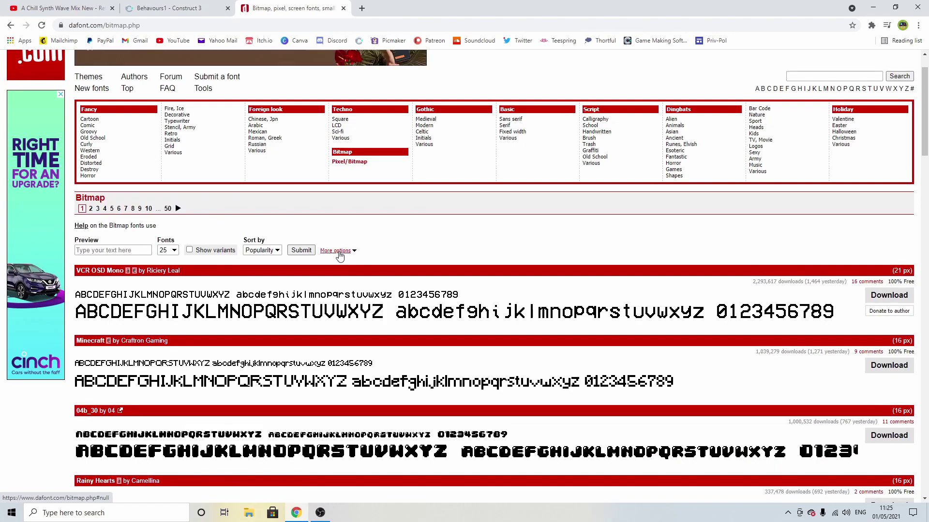
{"action": "left_click", "coordinate": [339, 251]}
{"action": "left_click", "coordinate": [190, 265]}
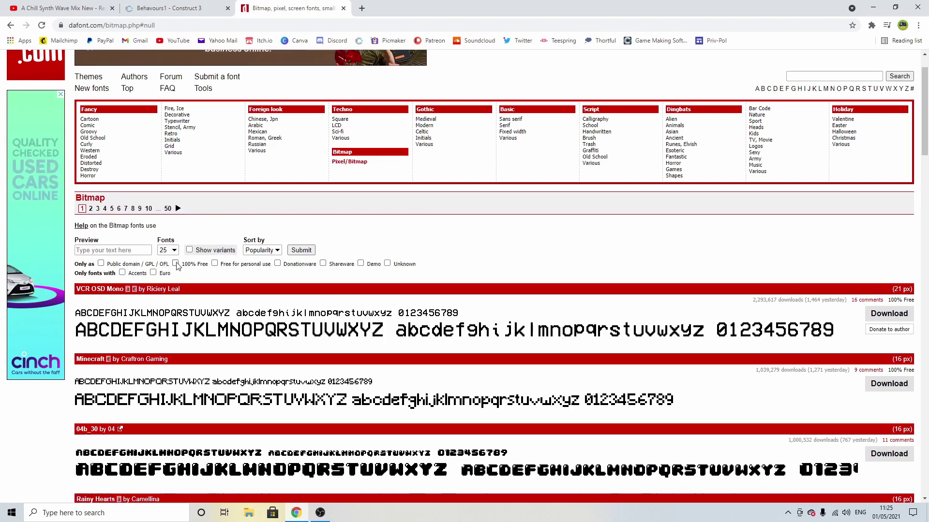
{"action": "left_click", "coordinate": [109, 265]}
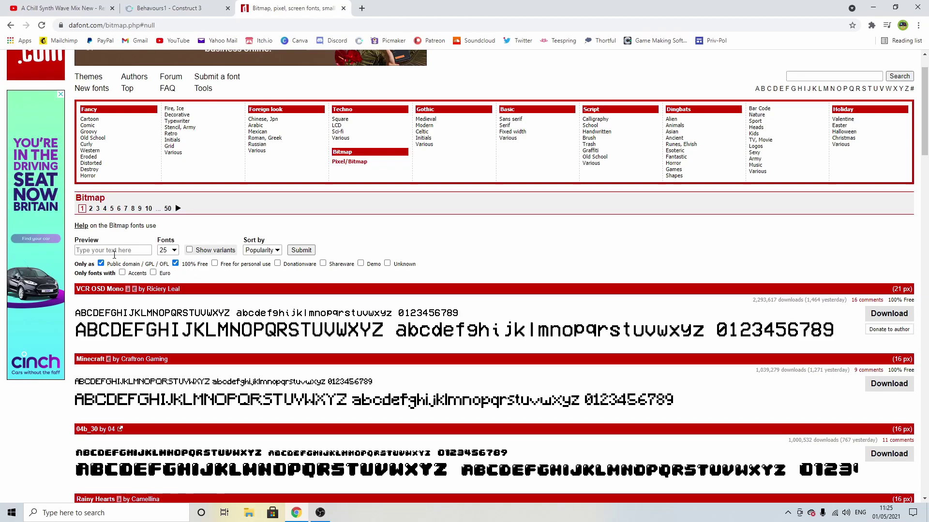
{"action": "left_click", "coordinate": [301, 250]}
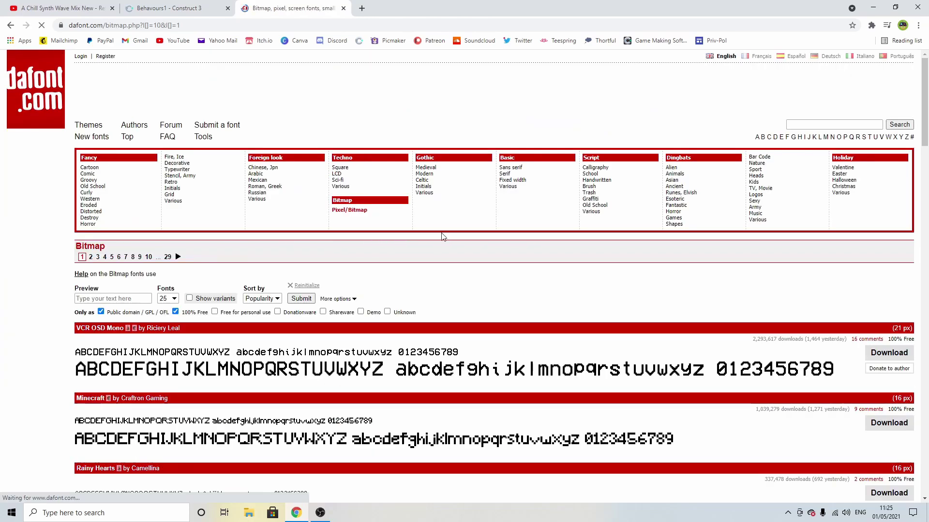
Browse the filtered bitmap fonts and download Monster Friend Fore
{"action": "scroll", "coordinate": [500, 283], "scroll_direction": "down", "scroll_amount": 2}
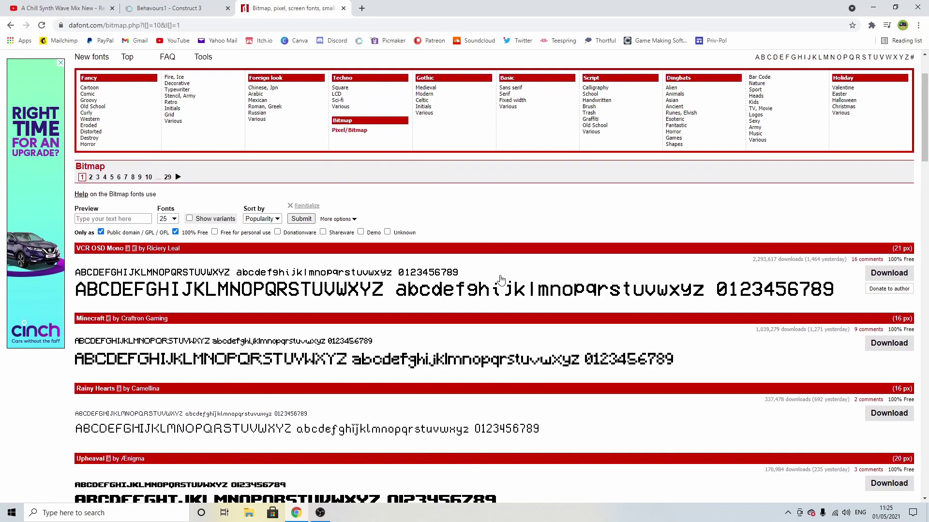
{"action": "scroll", "coordinate": [309, 225], "scroll_direction": "down", "scroll_amount": 1}
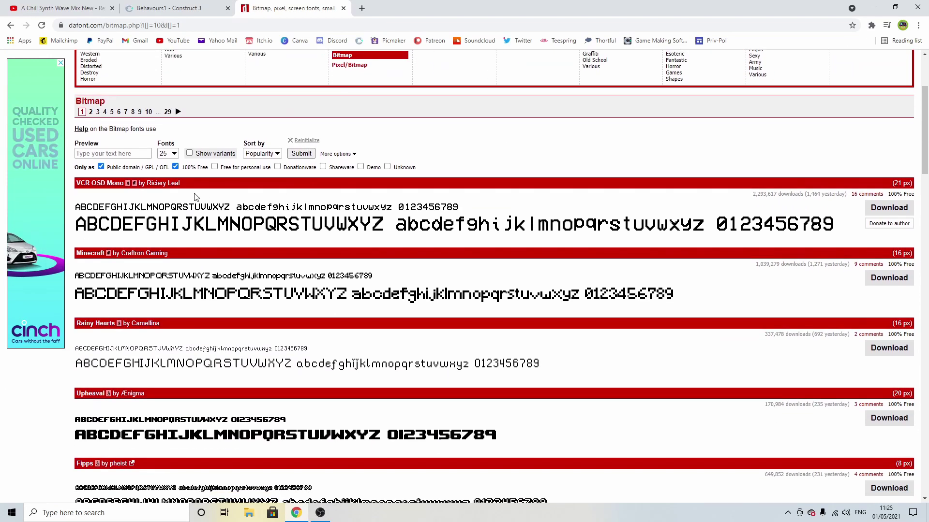
{"action": "scroll", "coordinate": [476, 207], "scroll_direction": "down", "scroll_amount": 8}
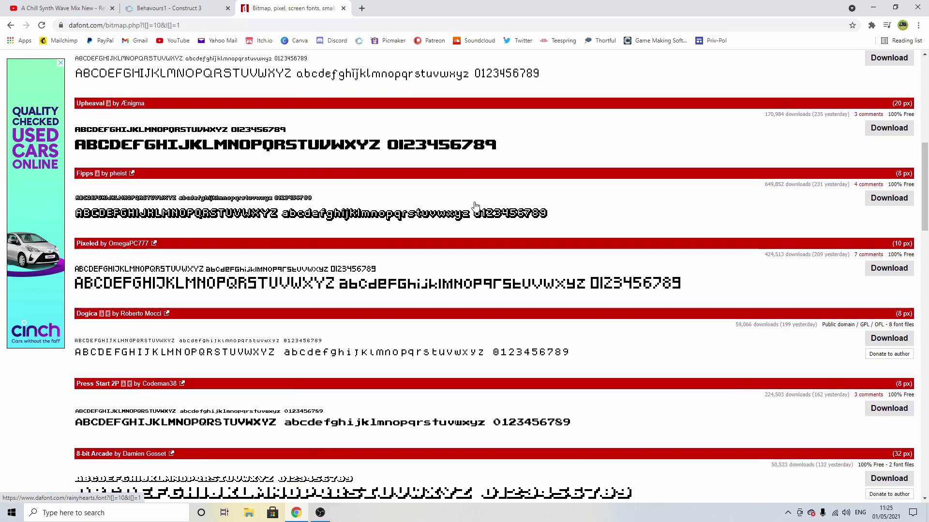
{"action": "scroll", "coordinate": [475, 207], "scroll_direction": "down", "scroll_amount": 11}
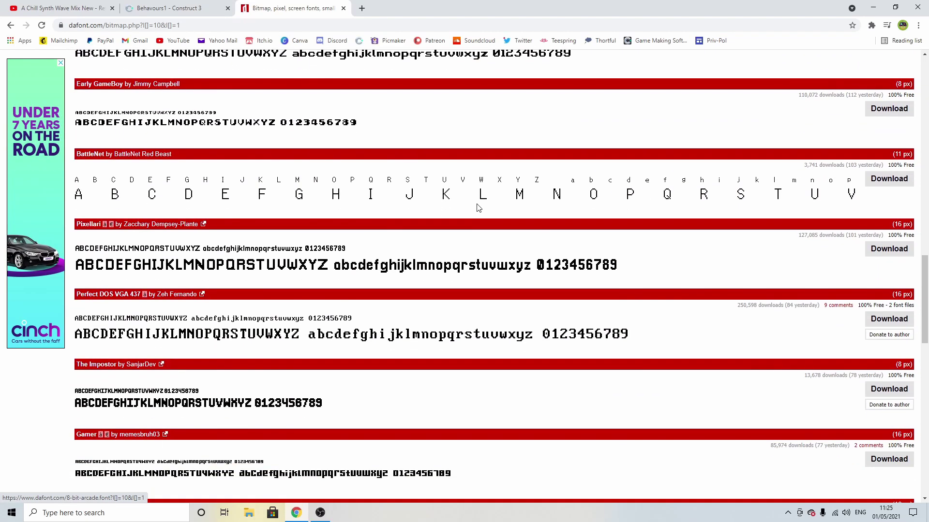
{"action": "scroll", "coordinate": [478, 208], "scroll_direction": "down", "scroll_amount": 8}
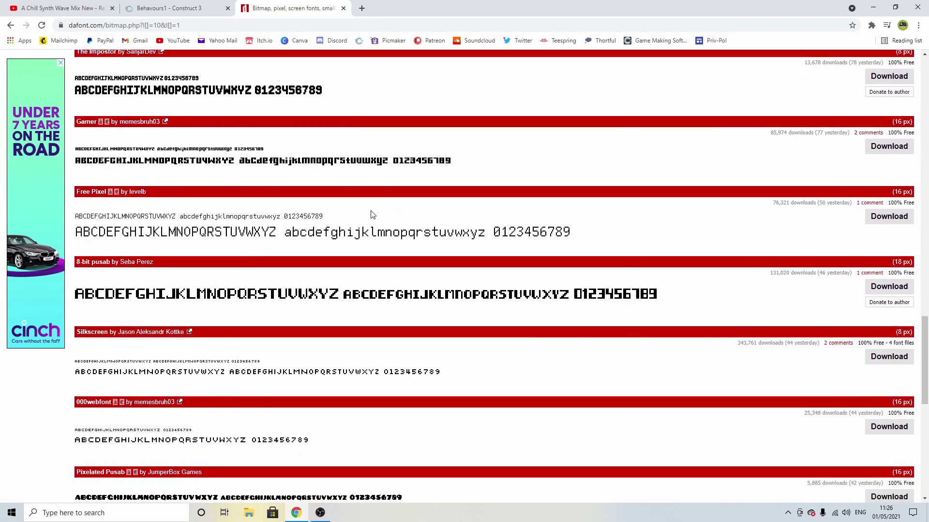
{"action": "scroll", "coordinate": [372, 219], "scroll_direction": "down", "scroll_amount": 7}
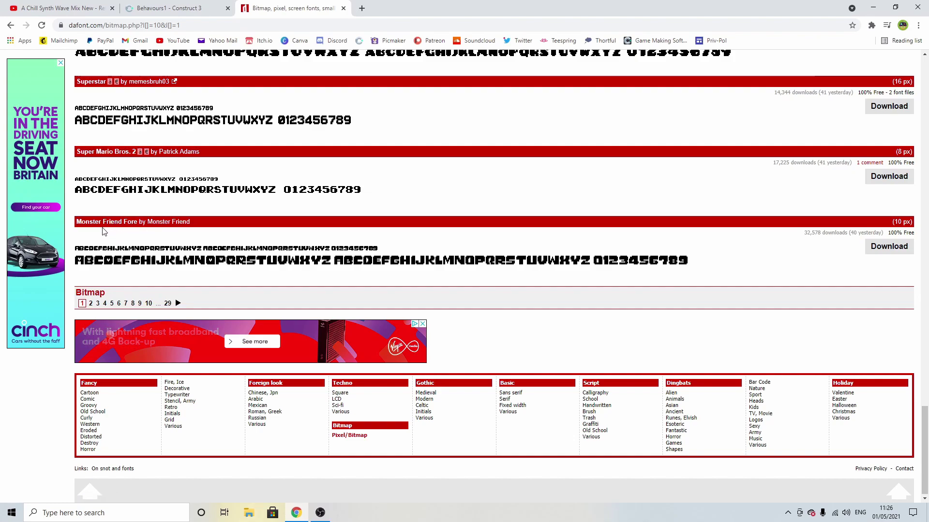
{"action": "left_click", "coordinate": [882, 254]}
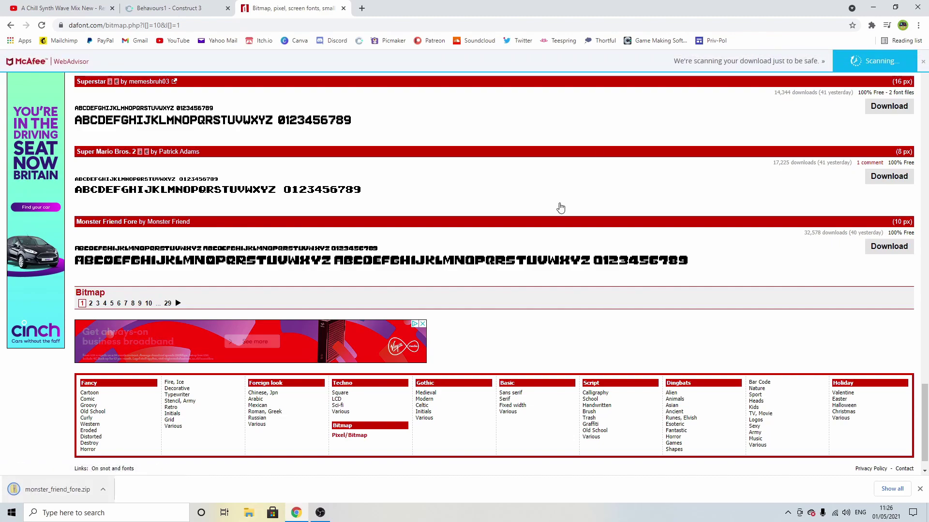
Return to Construct 3, extract monster_friend_fore.zip to its own folder in Downloads and locate the extracted folder there
{"action": "left_click", "coordinate": [191, 7]}
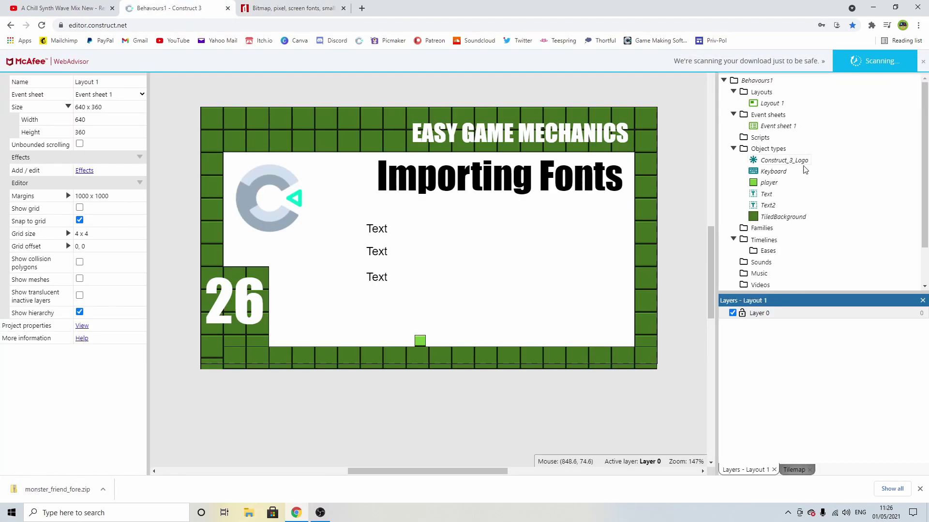
{"action": "scroll", "coordinate": [800, 175], "scroll_direction": "down", "scroll_amount": 1}
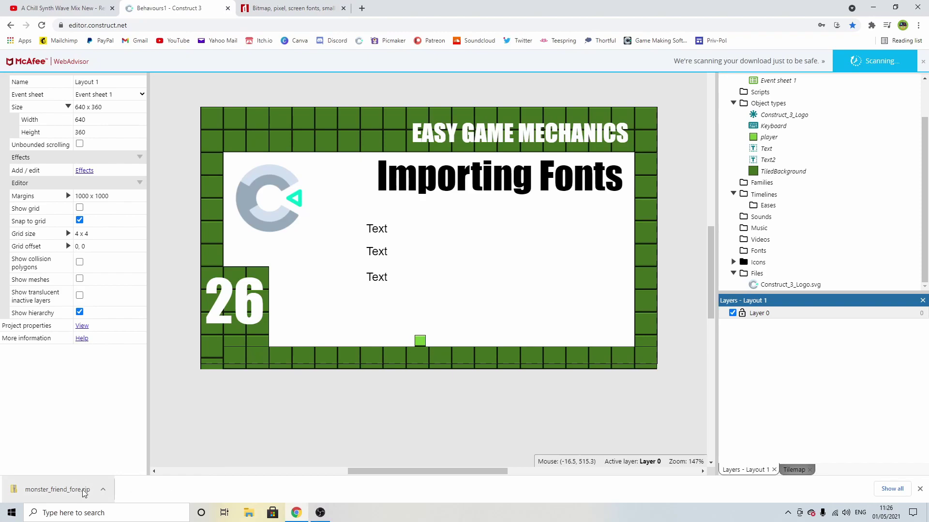
{"action": "left_click", "coordinate": [103, 490]}
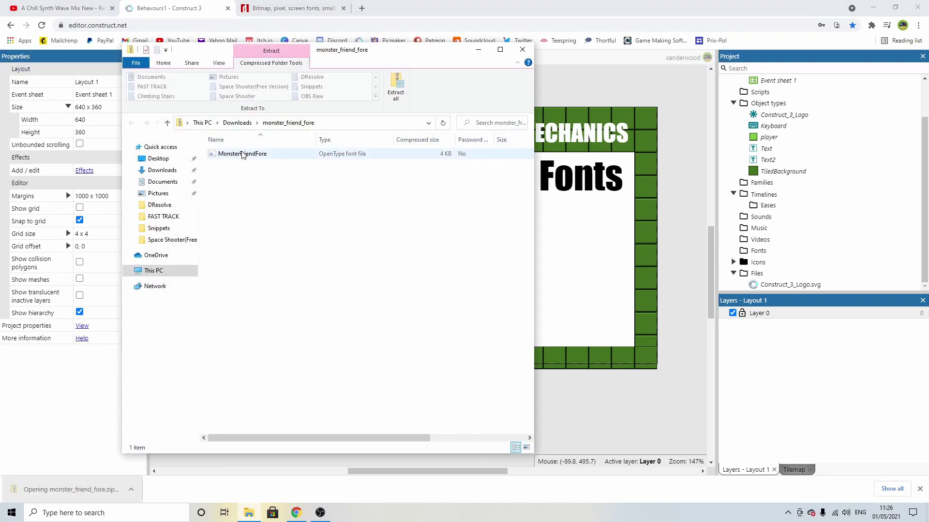
{"action": "left_click", "coordinate": [396, 87]}
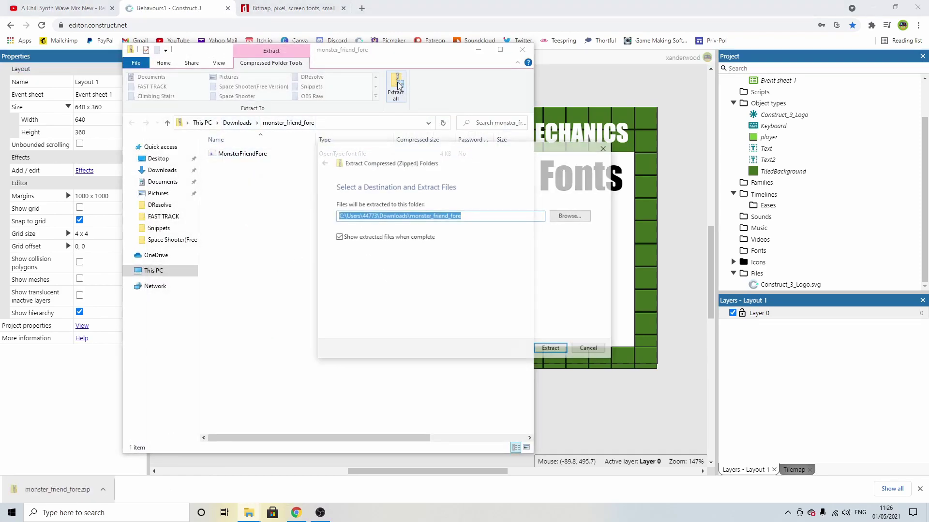
{"action": "left_click", "coordinate": [552, 349]}
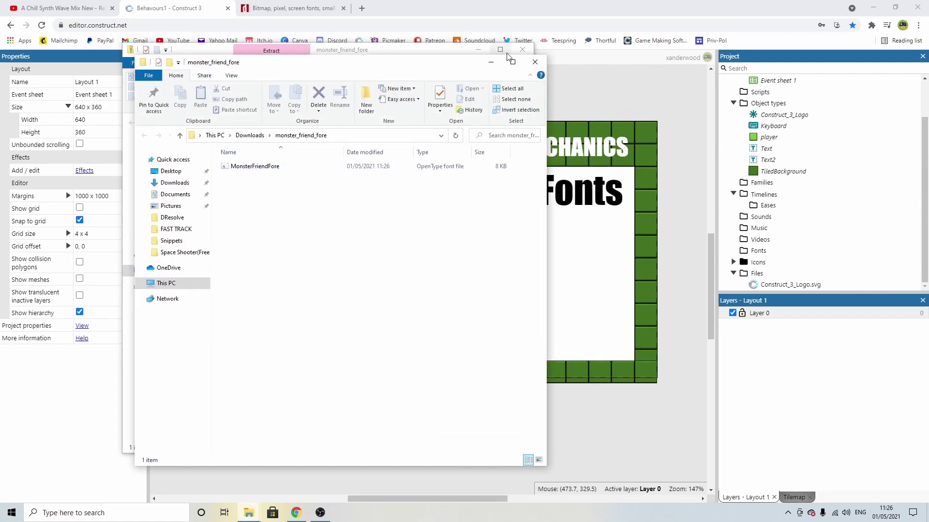
{"action": "left_click", "coordinate": [535, 62]}
{"action": "left_click", "coordinate": [237, 123]}
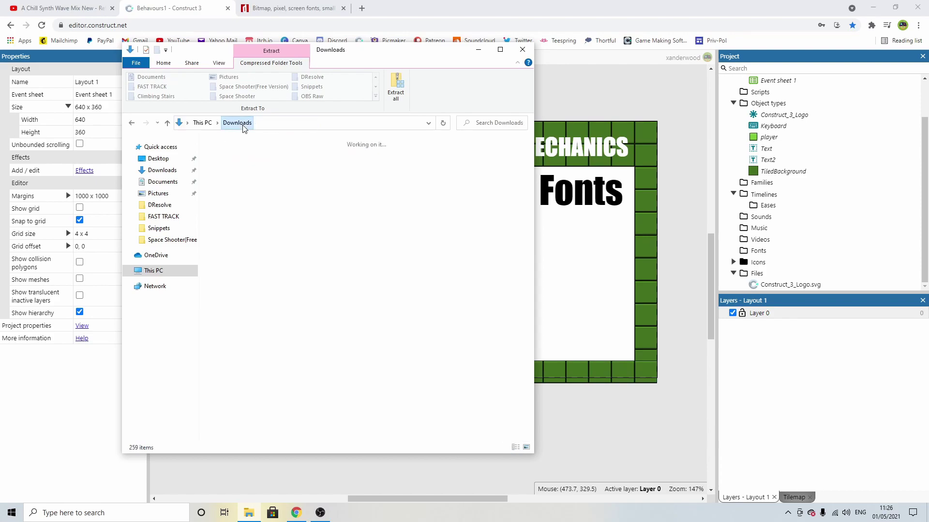
{"action": "left_click", "coordinate": [271, 175]}
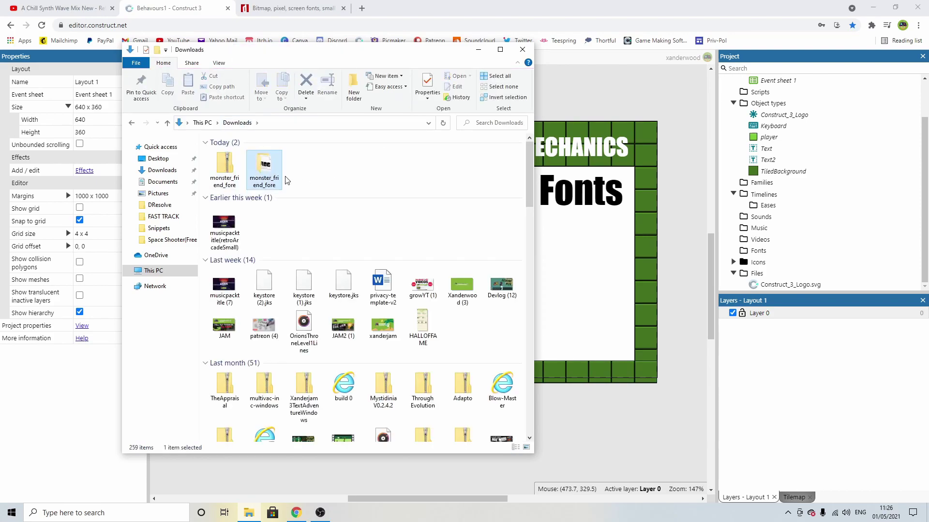
{"action": "left_click", "coordinate": [523, 49]}
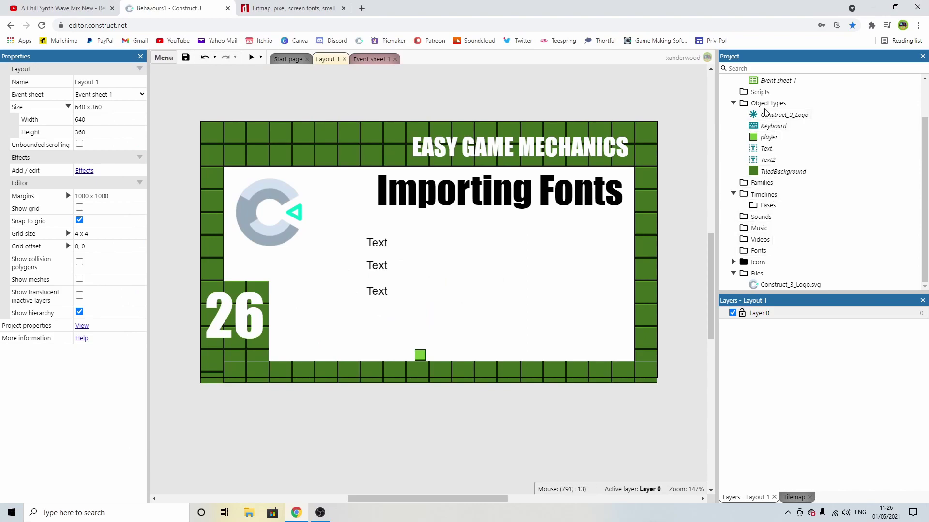
Import the MonsterFriendFore font file from Downloads > monster_friend_fore into the project's Fonts folder
{"action": "right_click", "coordinate": [753, 251]}
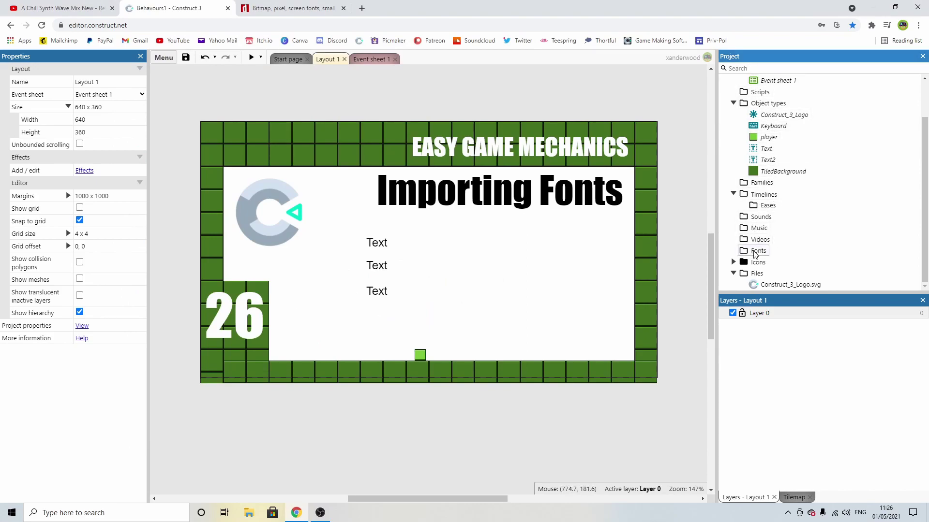
{"action": "left_click", "coordinate": [744, 252]}
{"action": "right_click", "coordinate": [754, 251]}
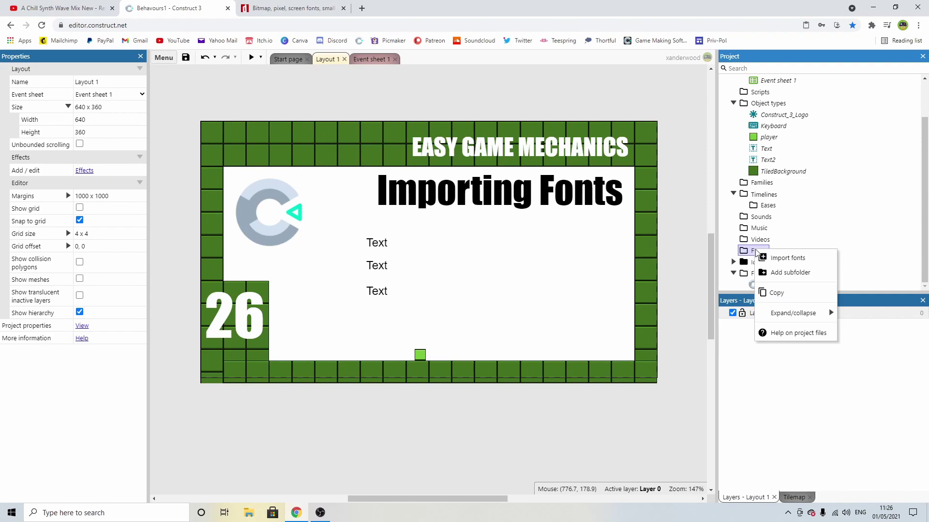
{"action": "left_click", "coordinate": [776, 256]}
{"action": "left_click", "coordinate": [444, 184]}
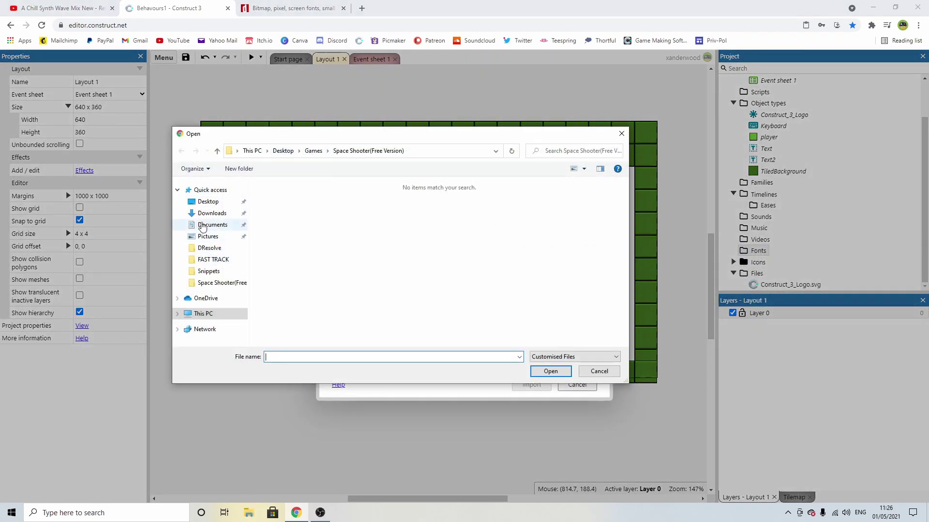
{"action": "left_click", "coordinate": [214, 212]}
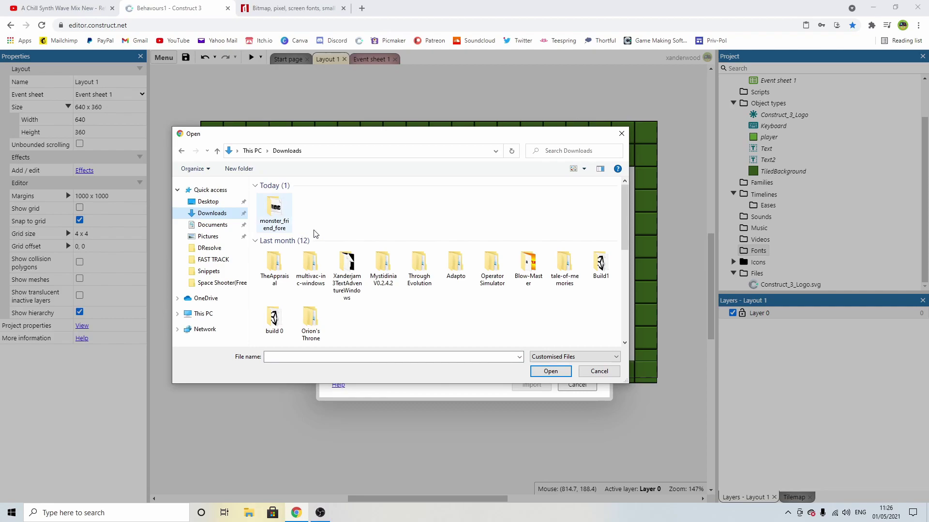
{"action": "left_click", "coordinate": [274, 211]}
{"action": "double_click", "coordinate": [274, 212]}
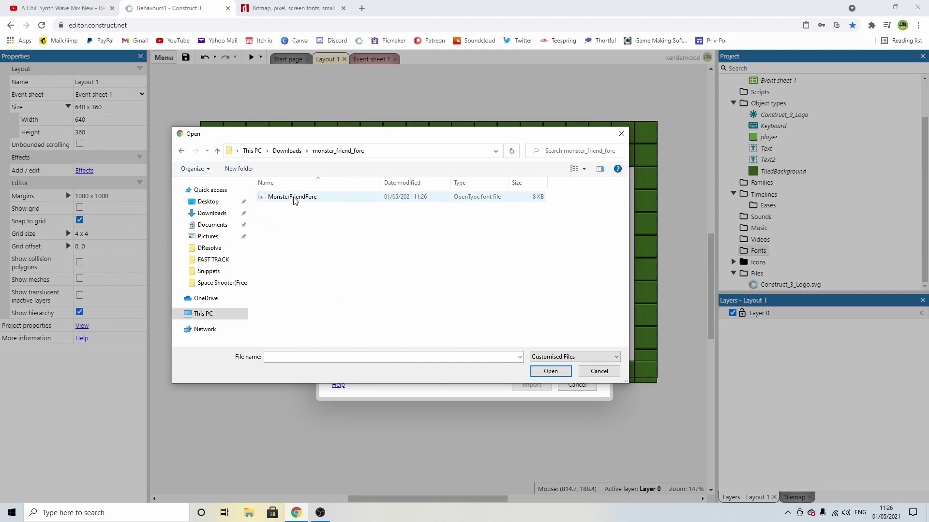
{"action": "double_click", "coordinate": [294, 198]}
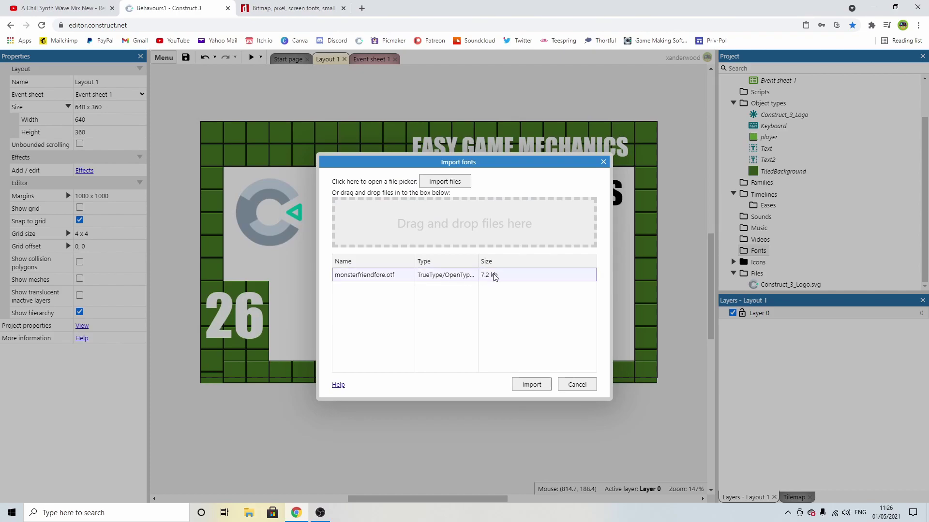
{"action": "left_click", "coordinate": [530, 384]}
{"action": "left_click", "coordinate": [780, 263]}
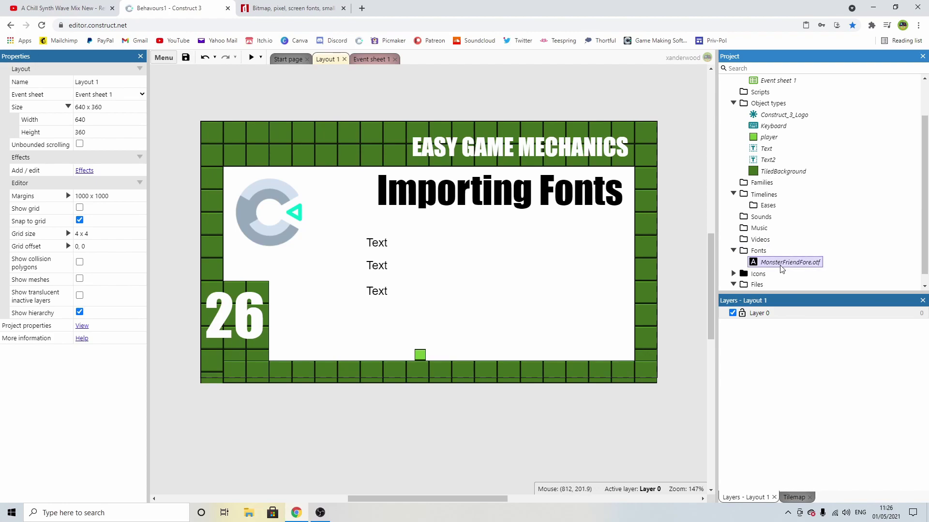
Set the font of the uppermost small text object to the project's imported MonsterFriendFore web font
{"action": "left_click", "coordinate": [383, 243]}
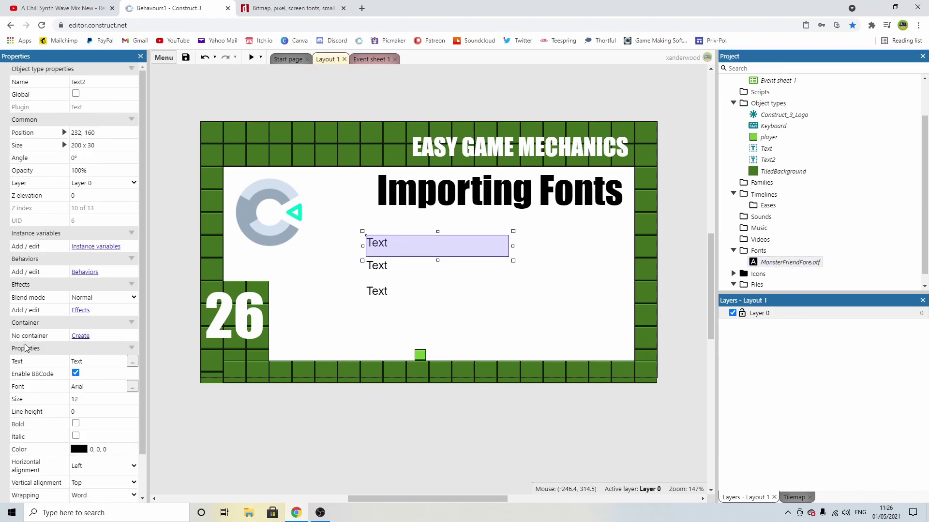
{"action": "left_click", "coordinate": [33, 391]}
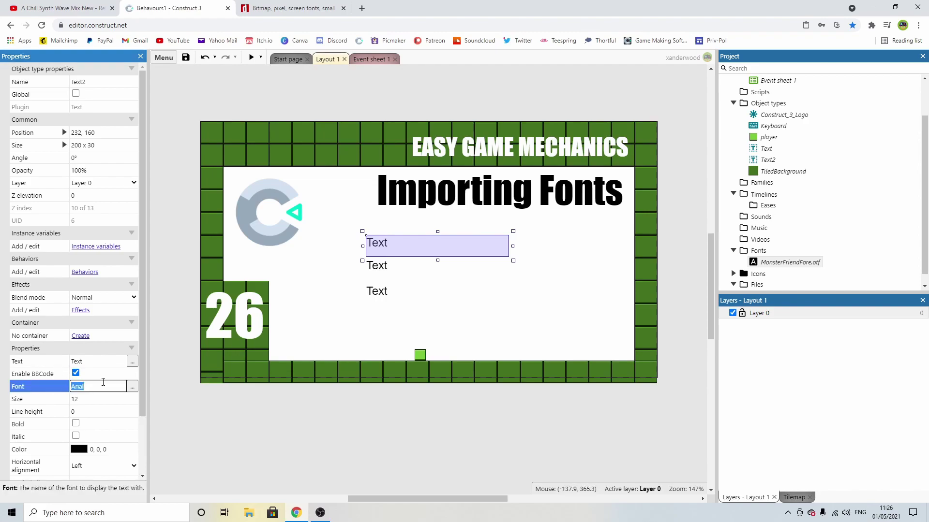
{"action": "left_click", "coordinate": [132, 386]}
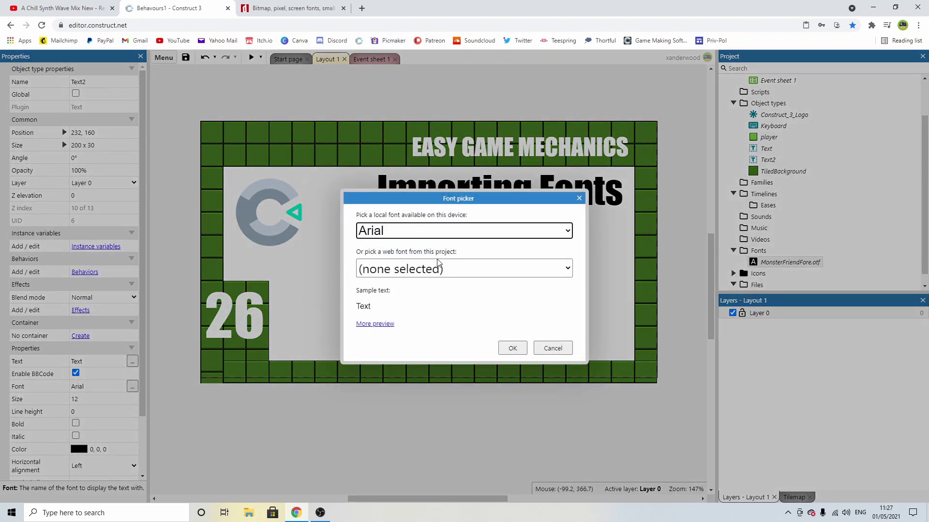
{"action": "left_click", "coordinate": [380, 232]}
{"action": "left_click", "coordinate": [394, 222]}
{"action": "left_click", "coordinate": [423, 231]}
{"action": "left_click", "coordinate": [420, 225]}
{"action": "left_click", "coordinate": [391, 231]}
{"action": "left_click", "coordinate": [390, 231]}
{"action": "left_click", "coordinate": [396, 269]}
{"action": "left_click", "coordinate": [401, 302]}
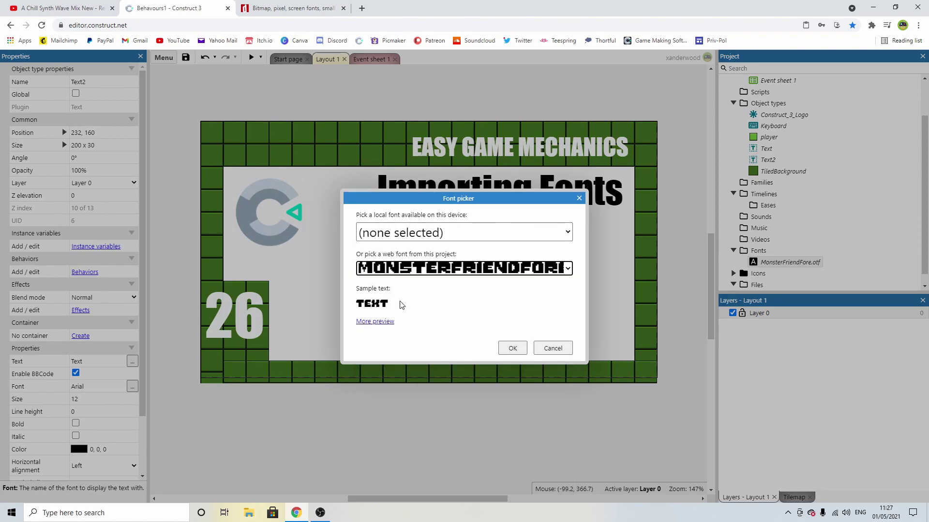
{"action": "left_click", "coordinate": [513, 348]}
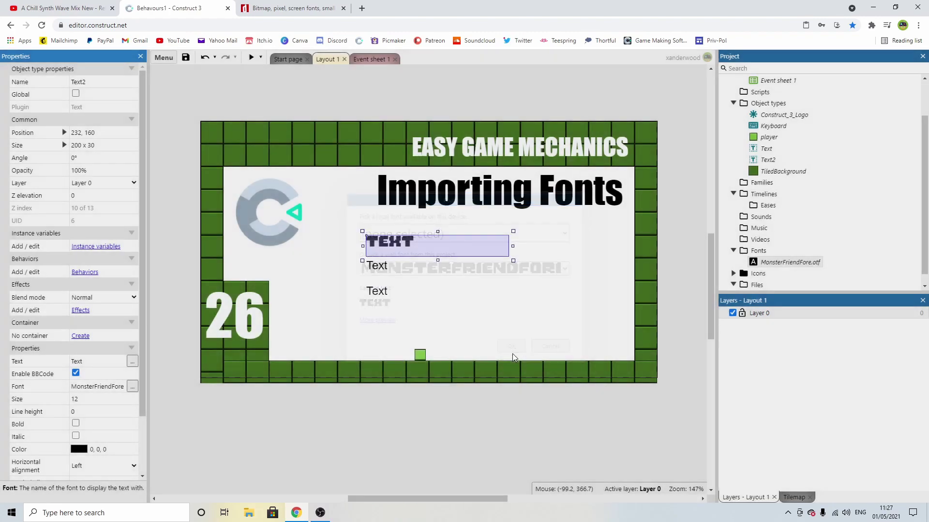
Enlarge the MonsterFriendFore text object to 292 x 32 and move it up to position 232, 144
{"action": "left_click_drag", "start_coordinate": [512, 246], "coordinate": [578, 246]}
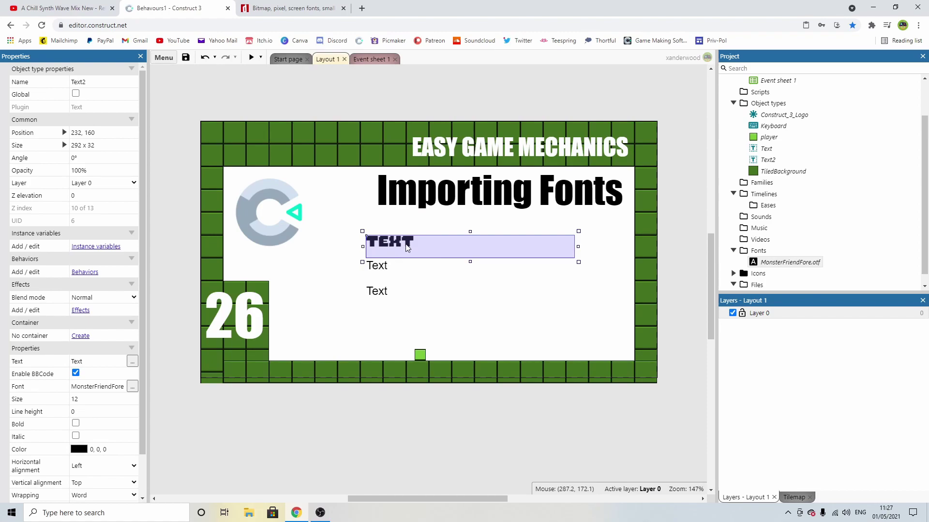
{"action": "left_click_drag", "start_coordinate": [406, 247], "coordinate": [407, 236]}
Switch to DaFont, browse page 10 of the filtered bitmap fonts and download Gallaecia Pixeleira
{"action": "left_click", "coordinate": [292, 8]}
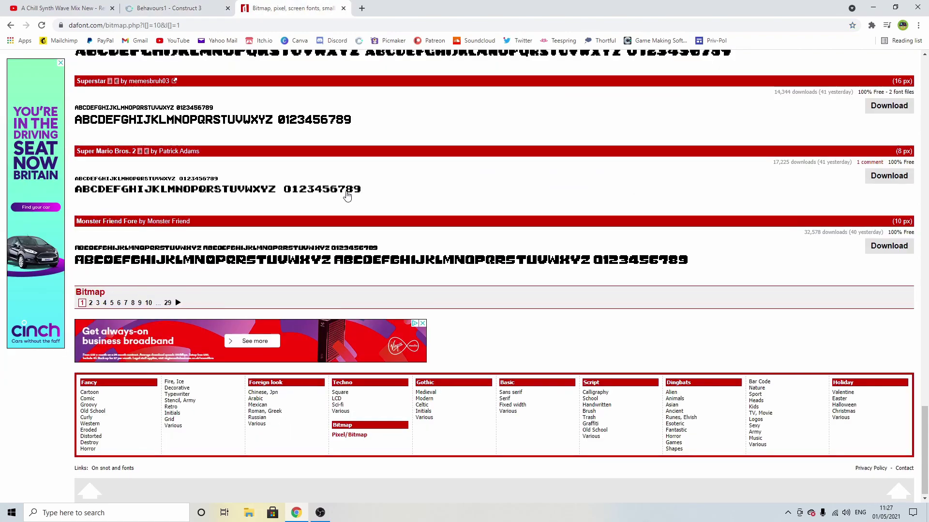
{"action": "left_click", "coordinate": [148, 302]}
{"action": "scroll", "coordinate": [345, 259], "scroll_direction": "down", "scroll_amount": 4}
{"action": "scroll", "coordinate": [346, 260], "scroll_direction": "down", "scroll_amount": 3}
{"action": "scroll", "coordinate": [309, 166], "scroll_direction": "down", "scroll_amount": 1}
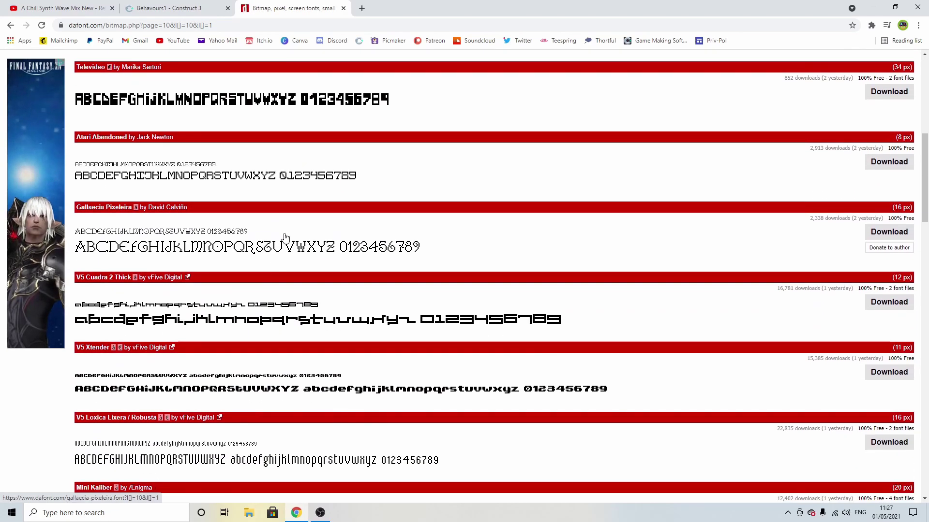
{"action": "left_click", "coordinate": [285, 237]}
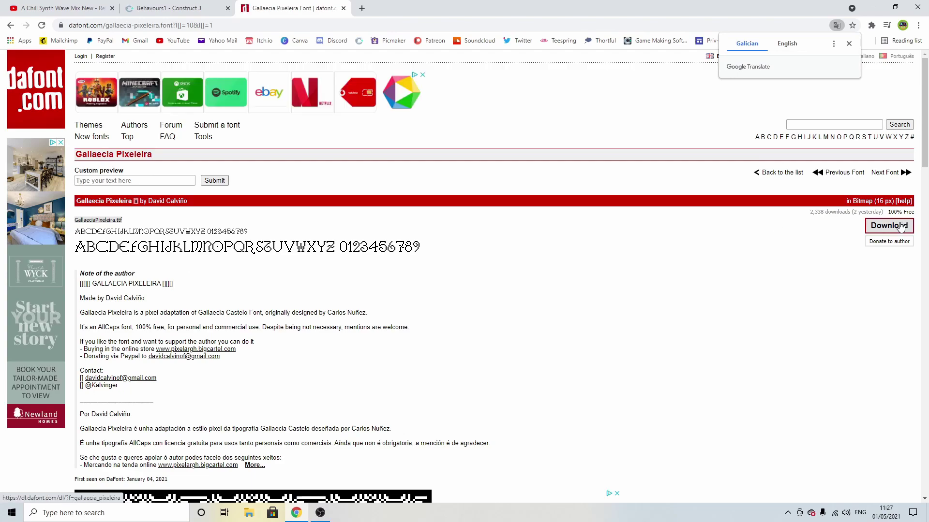
{"action": "left_click", "coordinate": [900, 227]}
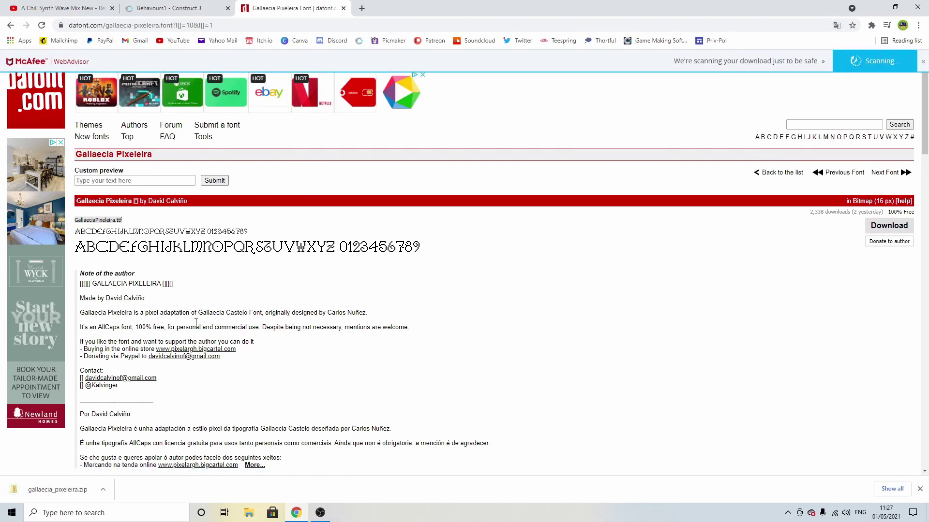
Extract gallaecia_pixeleira.zip into its own folder in Downloads
{"action": "left_click", "coordinate": [58, 490]}
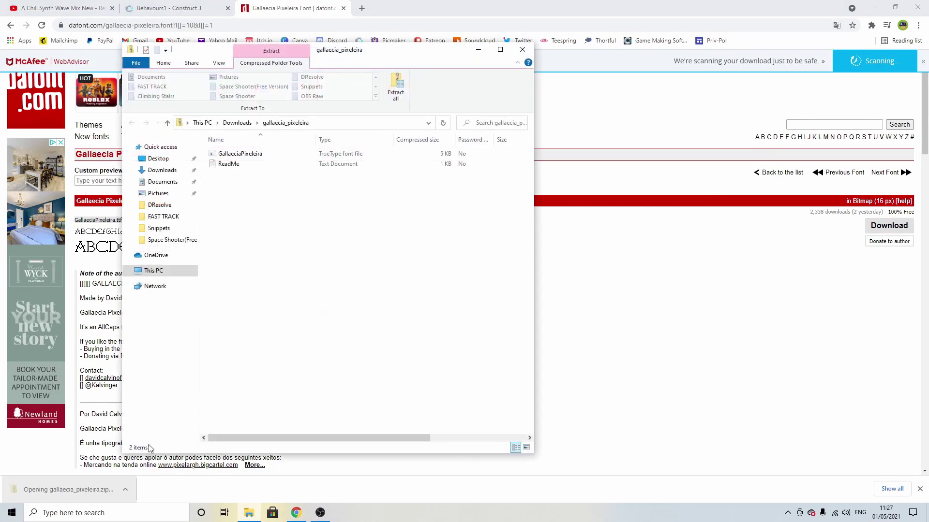
{"action": "left_click", "coordinate": [395, 87]}
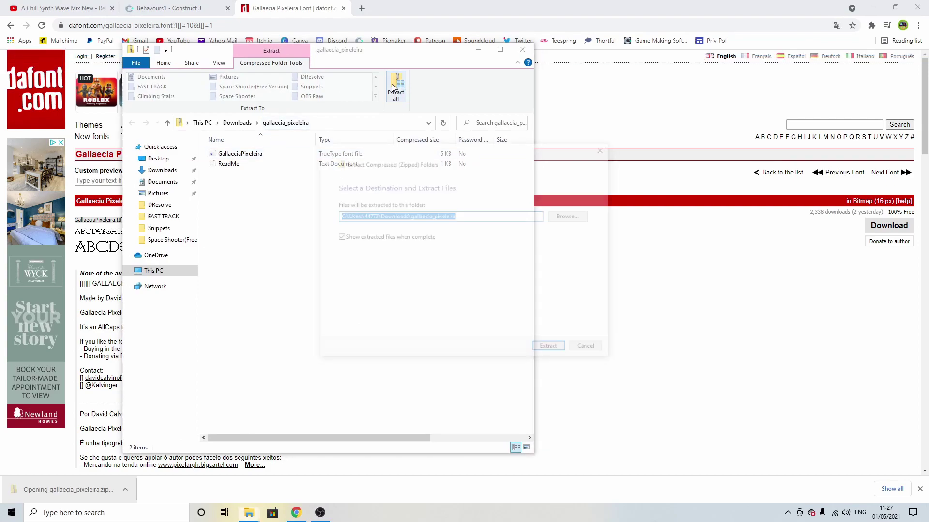
{"action": "left_click", "coordinate": [551, 349]}
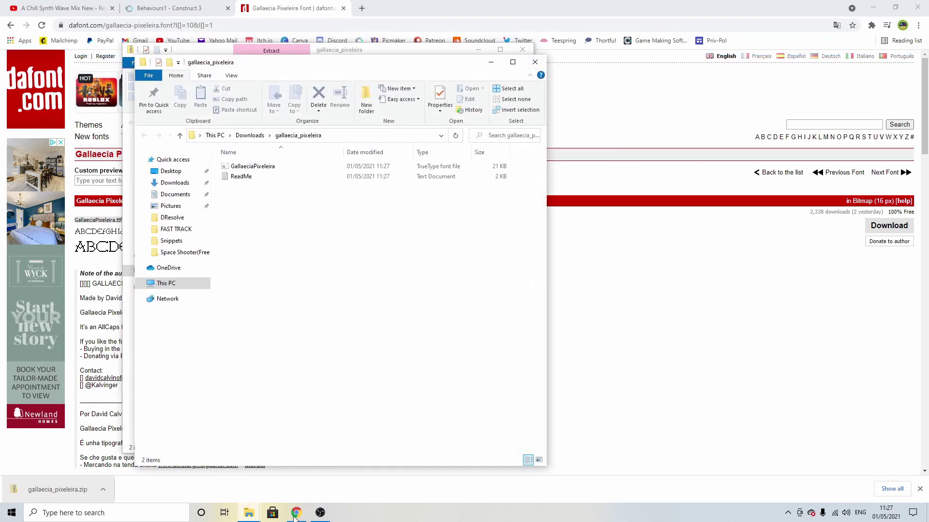
Return to Construct 3 and import the GallaeciaPixeleira font file from Downloads > gallaecia_pixeleira into the project's Fonts folder
{"action": "left_click", "coordinate": [296, 513]}
{"action": "left_click", "coordinate": [188, 8]}
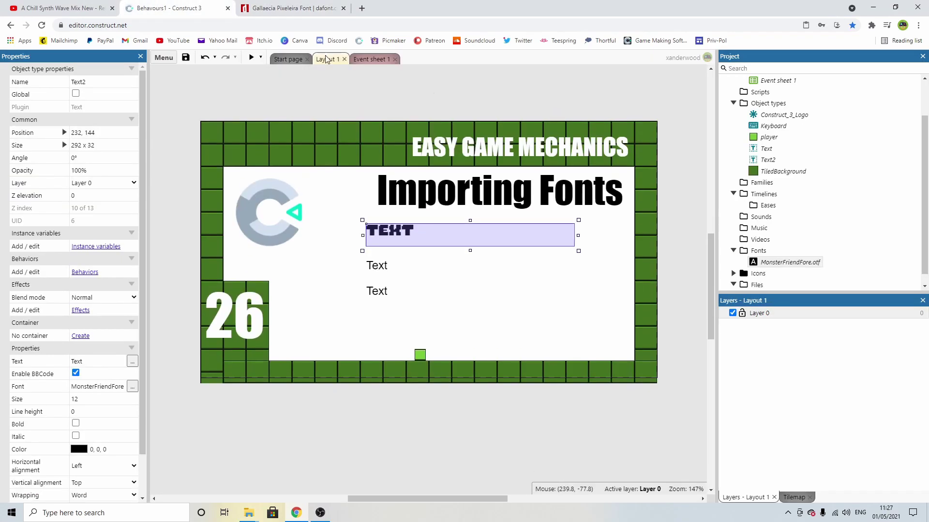
{"action": "right_click", "coordinate": [756, 251]}
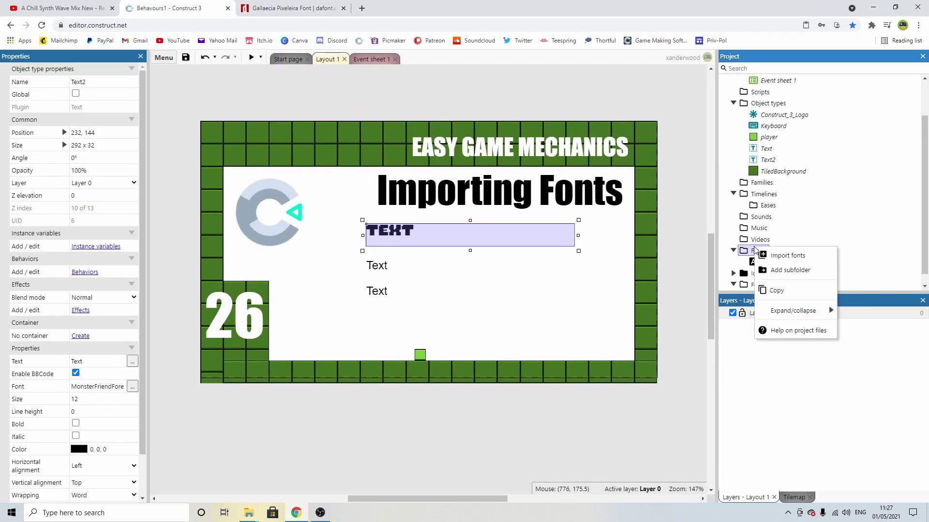
{"action": "left_click", "coordinate": [787, 256]}
{"action": "left_click", "coordinate": [464, 185]}
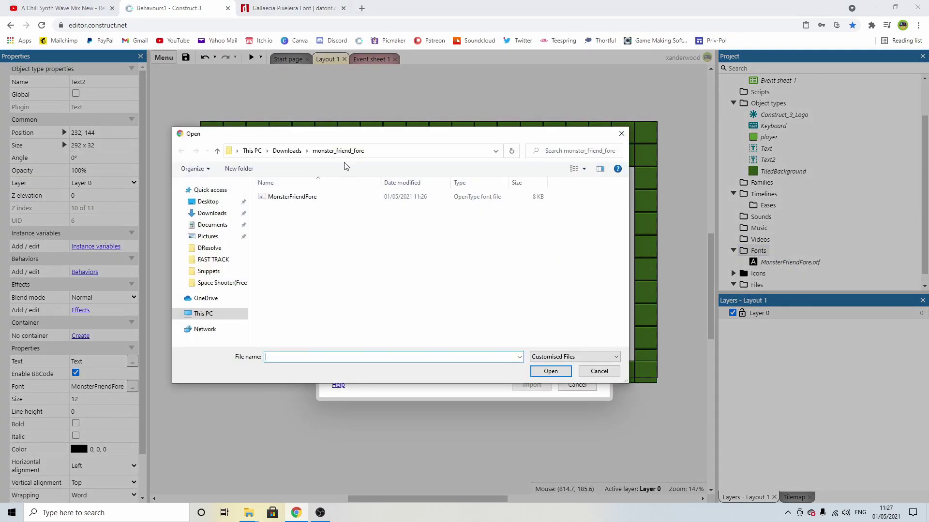
{"action": "left_click", "coordinate": [288, 151]}
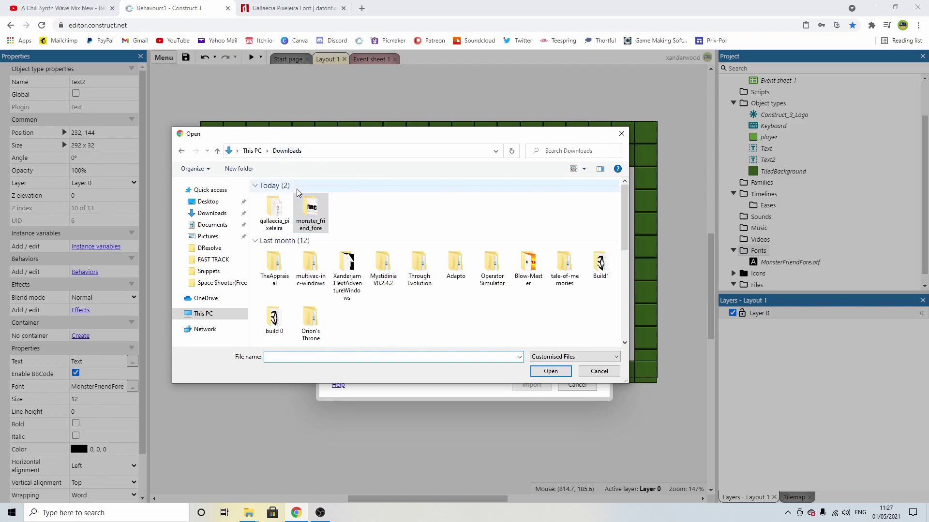
{"action": "left_click", "coordinate": [275, 213]}
{"action": "double_click", "coordinate": [274, 213]}
{"action": "double_click", "coordinate": [284, 197]}
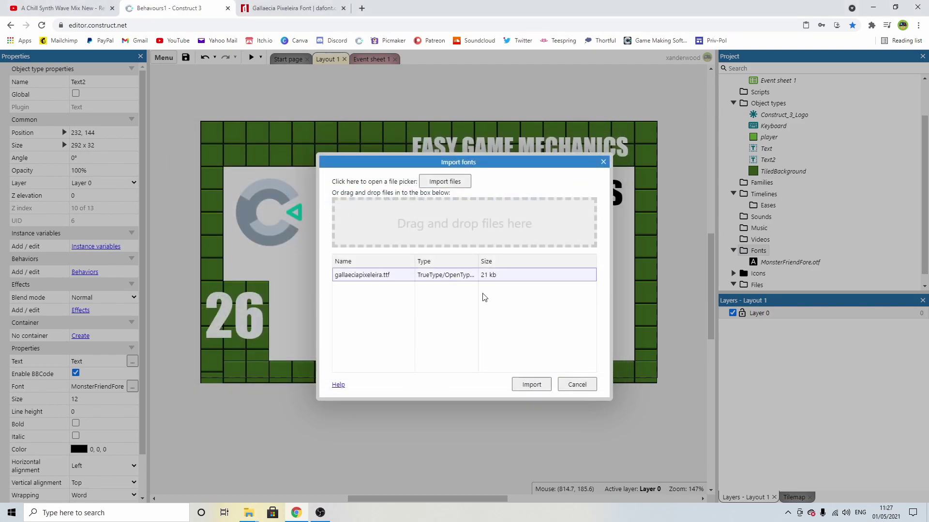
{"action": "left_click", "coordinate": [532, 383]}
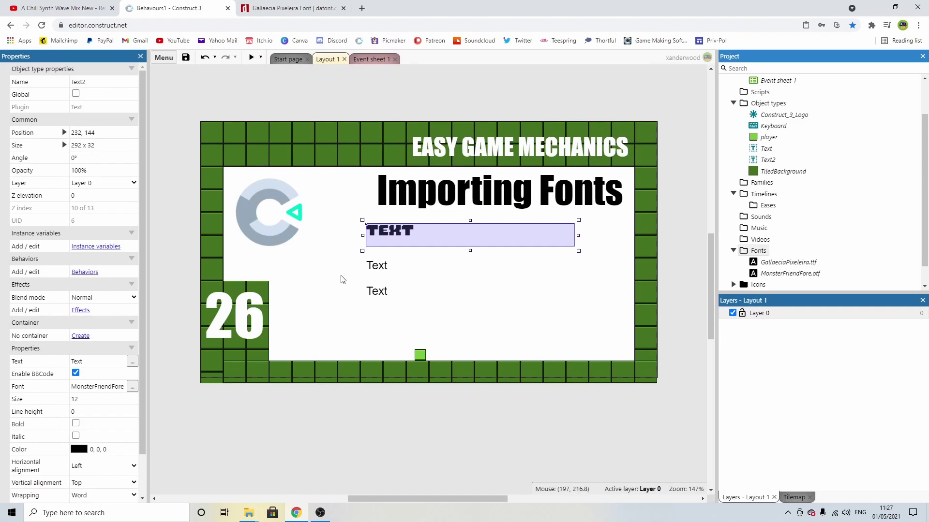
Set the font of the middle small text object to the project's GallaeciaPixeleira web font
{"action": "left_click", "coordinate": [385, 277]}
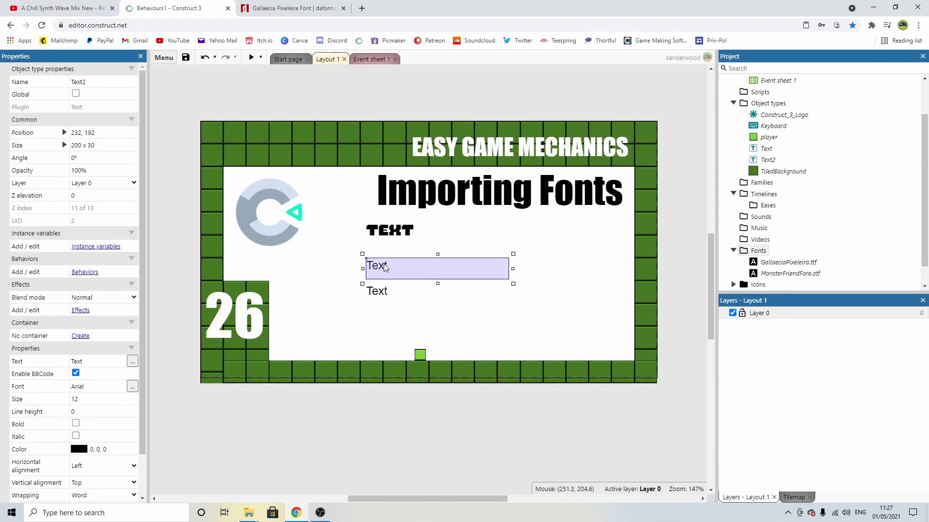
{"action": "left_click", "coordinate": [132, 386]}
{"action": "left_click", "coordinate": [433, 269]}
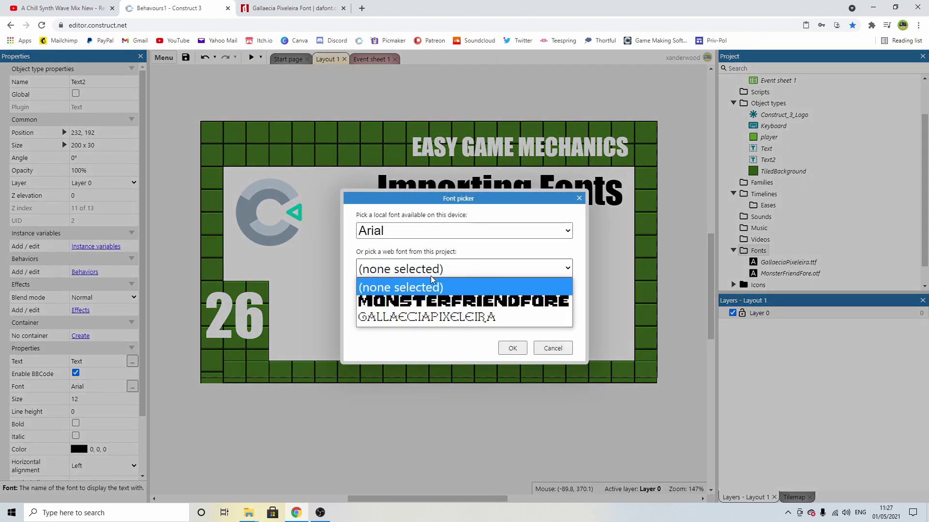
{"action": "left_click", "coordinate": [413, 320]}
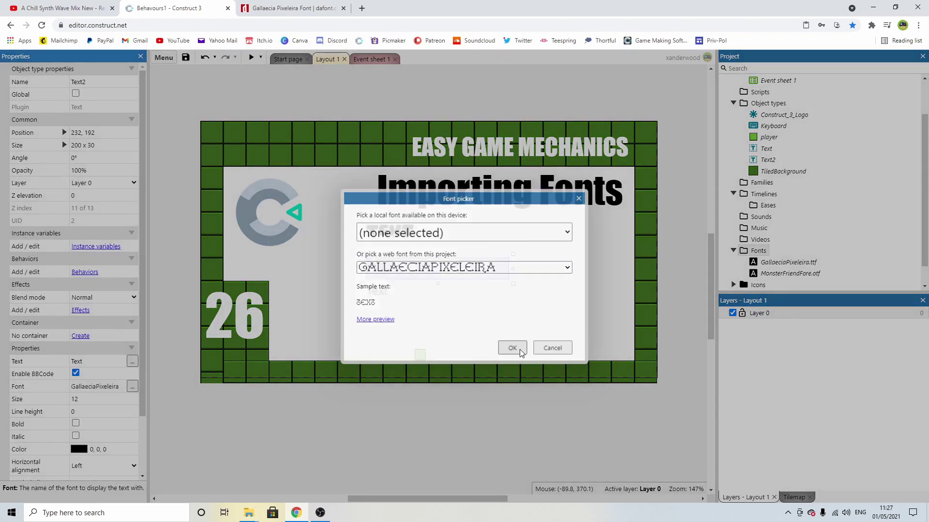
{"action": "left_click", "coordinate": [512, 348]}
Move the MonsterFriendFore text object down to position 232, 152 and clear the selection
{"action": "left_click", "coordinate": [248, 327]}
{"action": "left_click", "coordinate": [391, 236]}
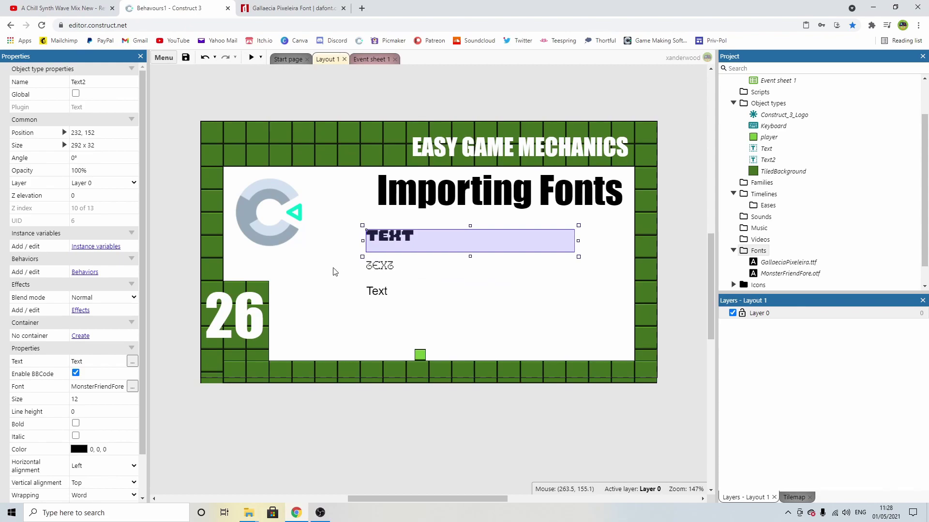
{"action": "left_click", "coordinate": [374, 266]}
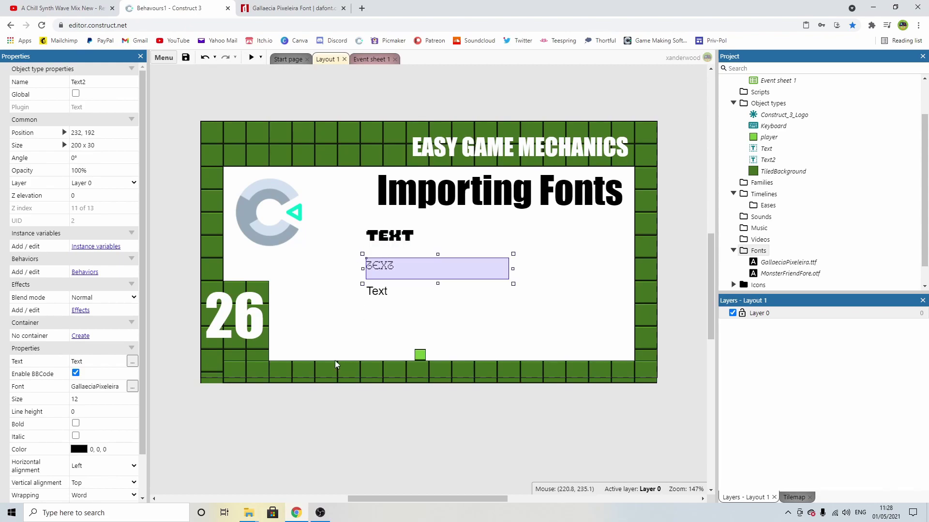
{"action": "left_click", "coordinate": [320, 416]}
Set the project's Fullscreen quality to Low, preview the layout to check the text rendering, and close the preview
{"action": "left_click", "coordinate": [81, 327]}
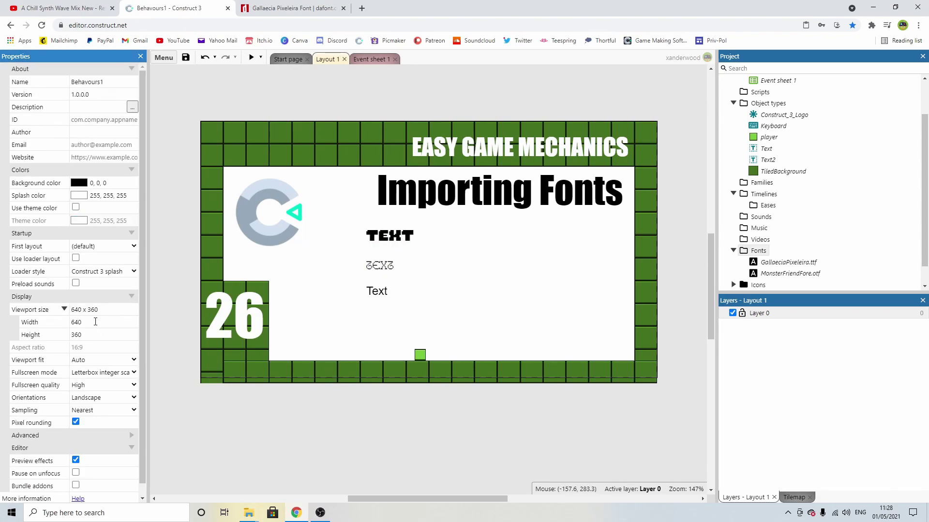
{"action": "scroll", "coordinate": [53, 339], "scroll_direction": "down", "scroll_amount": 1}
{"action": "left_click", "coordinate": [52, 377]}
{"action": "left_click", "coordinate": [91, 376]}
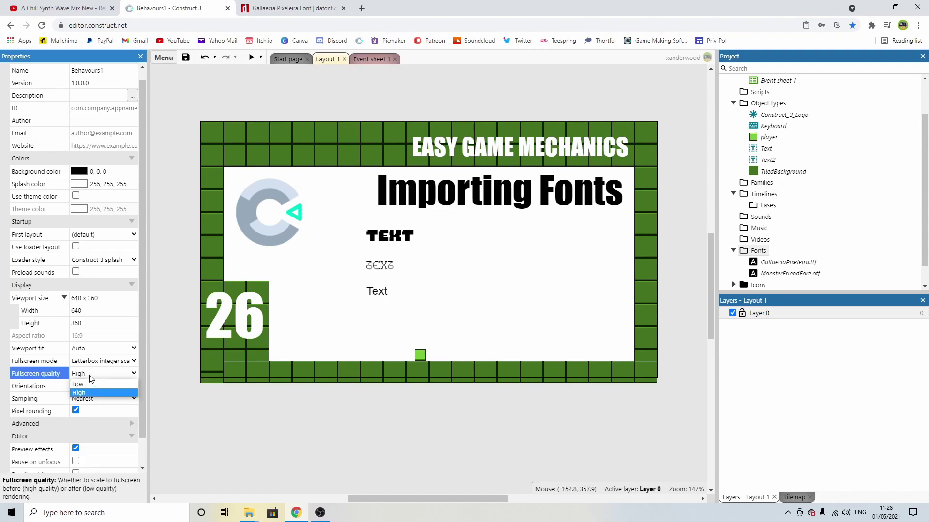
{"action": "left_click", "coordinate": [92, 390]}
{"action": "left_click", "coordinate": [158, 358]}
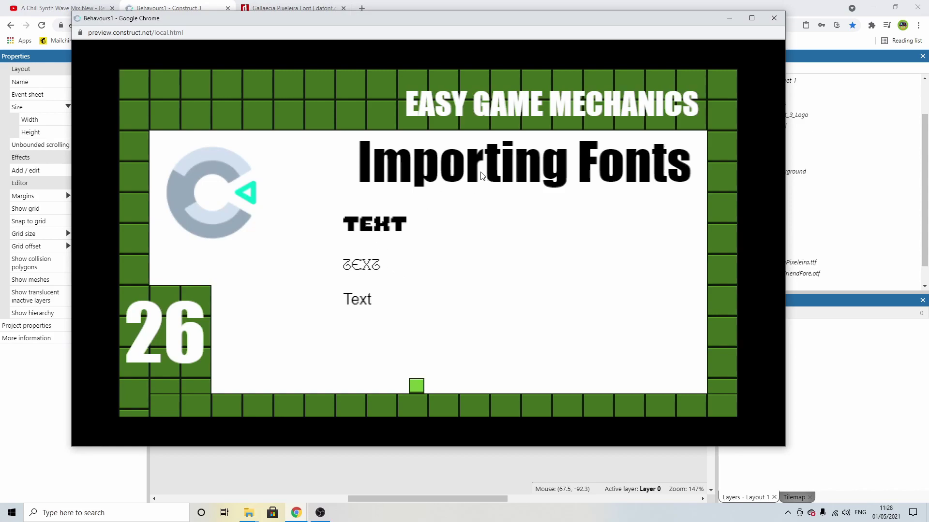
{"action": "left_click", "coordinate": [768, 19]}
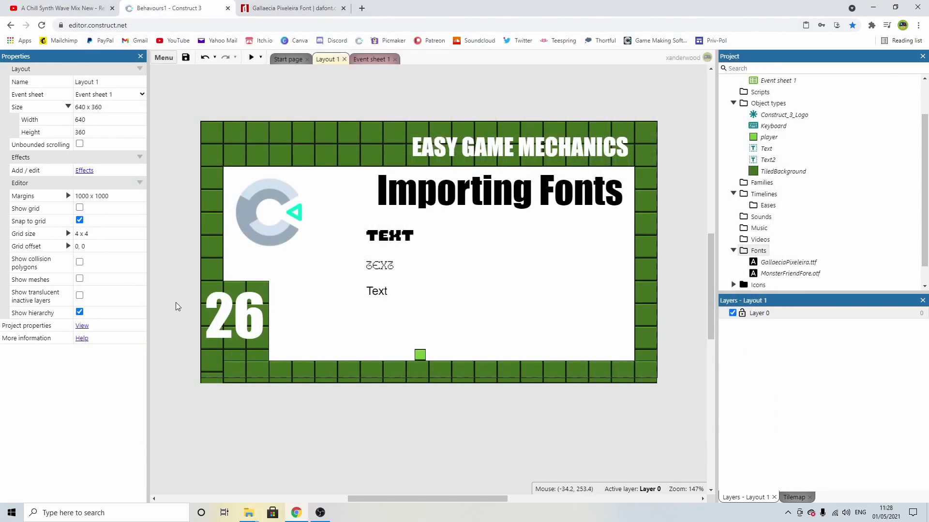
Set the project's Fullscreen quality back to High, preview the layout to compare the text, and close the preview
{"action": "left_click", "coordinate": [81, 327]}
{"action": "left_click", "coordinate": [80, 386]}
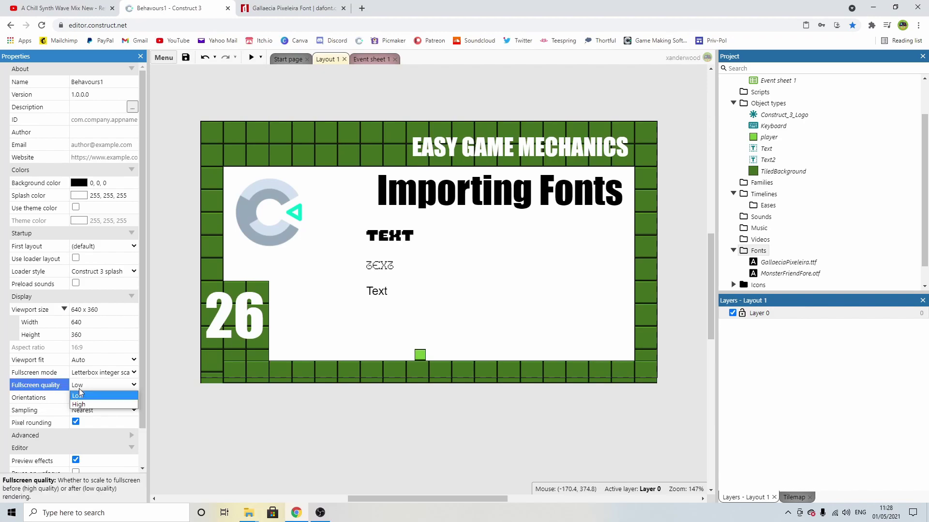
{"action": "left_click", "coordinate": [182, 330]}
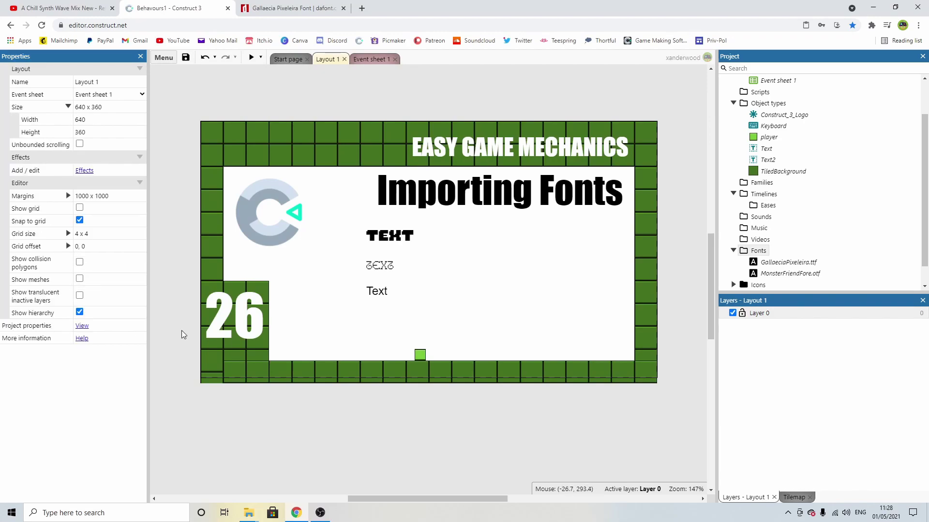
{"action": "left_click", "coordinate": [251, 57]}
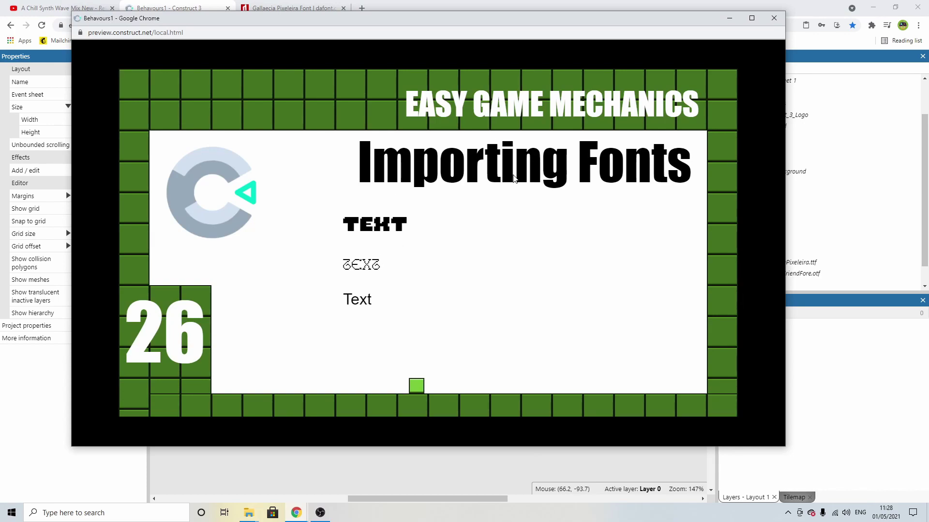
{"action": "left_click", "coordinate": [776, 16]}
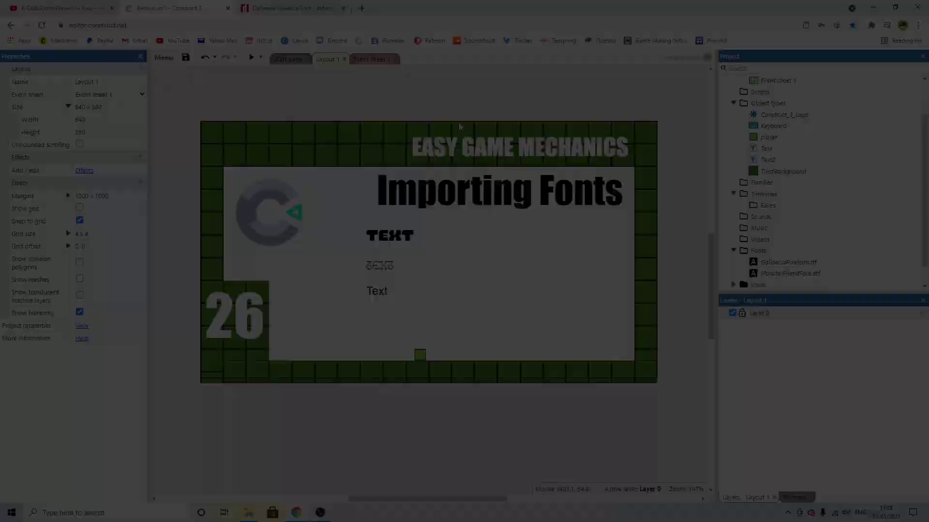